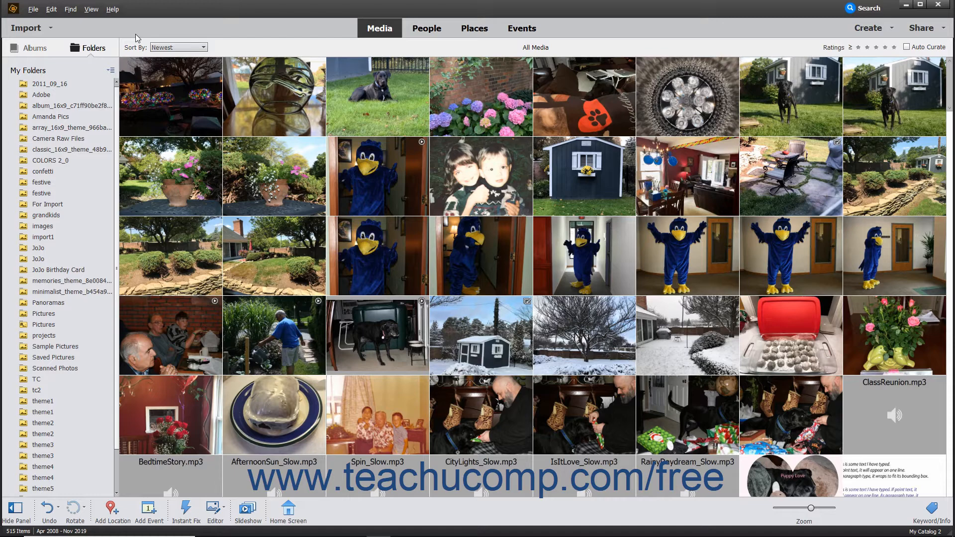
Reach the Import sources list after dismissing the Get Photos and Videos menu
{"action": "left_click", "coordinate": [33, 10]}
{"action": "mouse_move", "coordinate": [74, 21]}
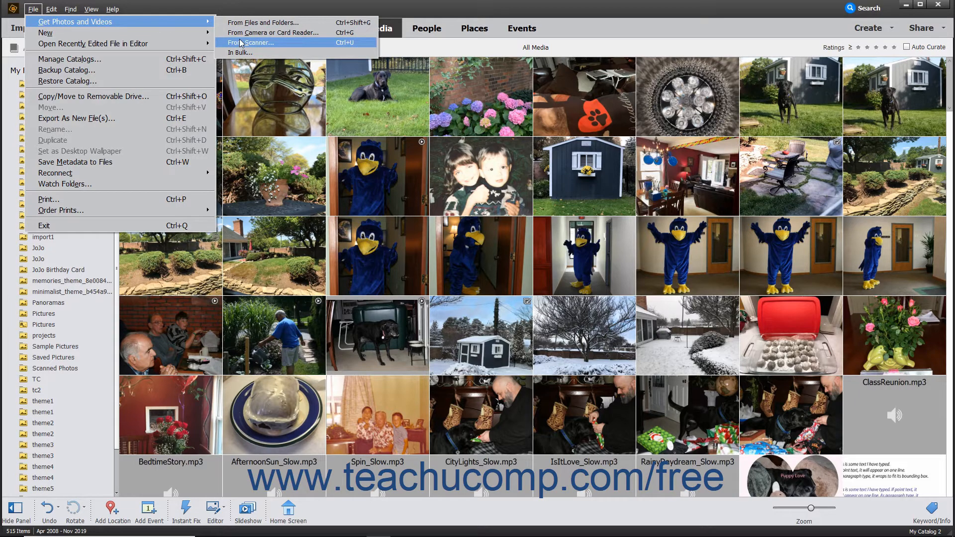
{"action": "key", "text": "Escape"}
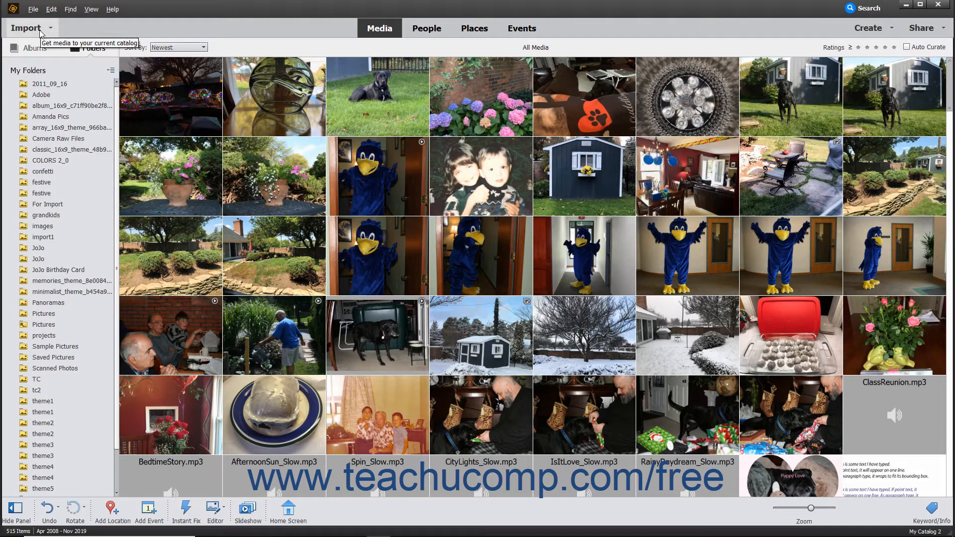
{"action": "left_click", "coordinate": [40, 31]}
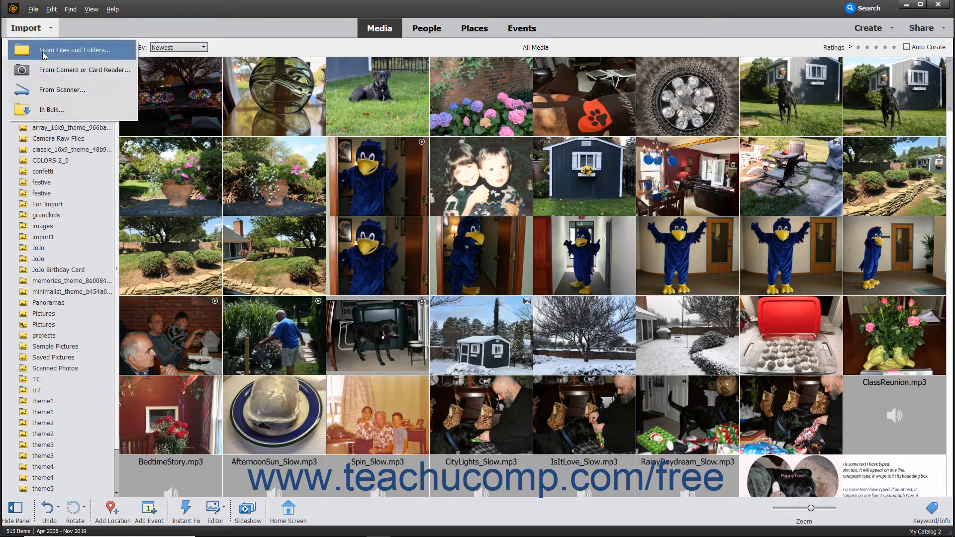
Choose From Scanner and select the Prem C310,10.0.0.188 scanner
{"action": "left_click", "coordinate": [50, 90]}
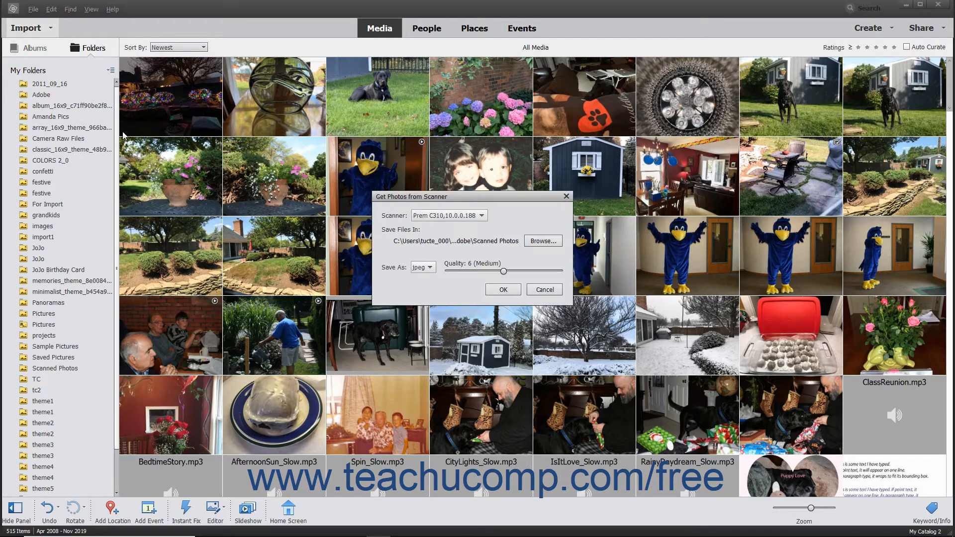
{"action": "left_click", "coordinate": [469, 216]}
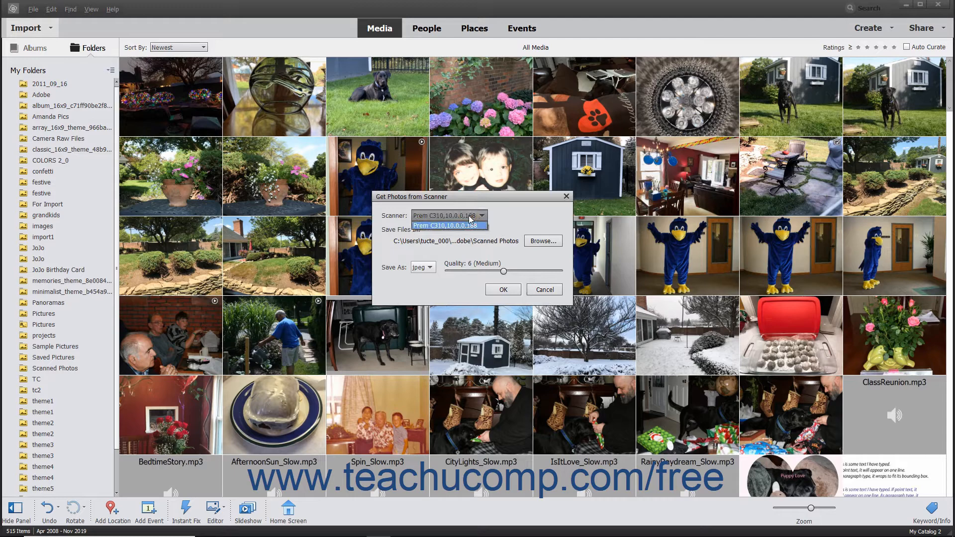
{"action": "left_click", "coordinate": [459, 226]}
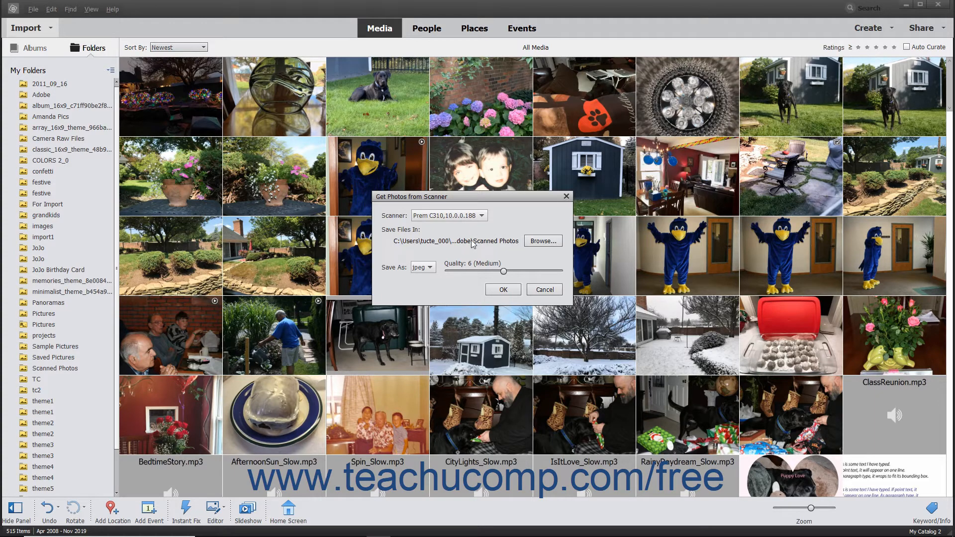
Keep the Scanned Photos folder under Adobe as the save location
{"action": "left_click", "coordinate": [530, 242]}
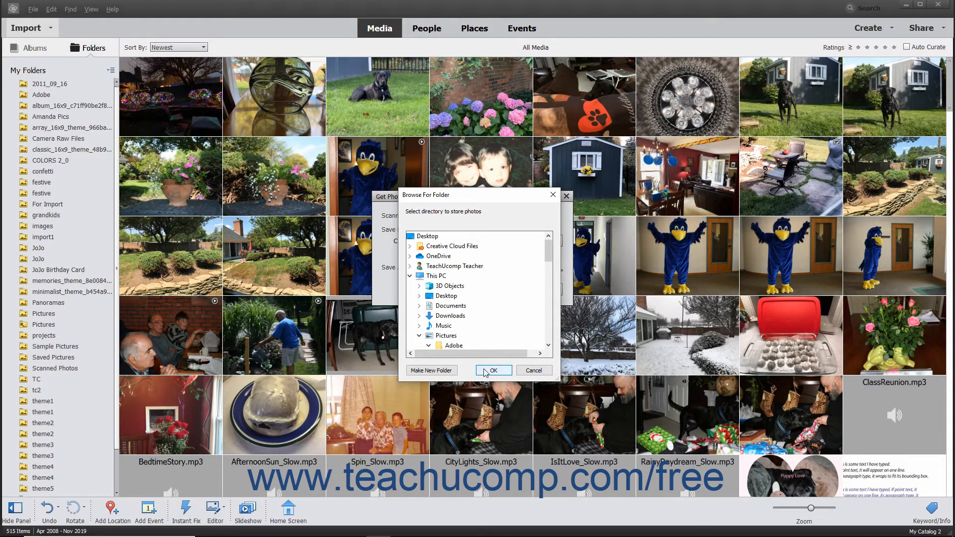
{"action": "left_click", "coordinate": [533, 371]}
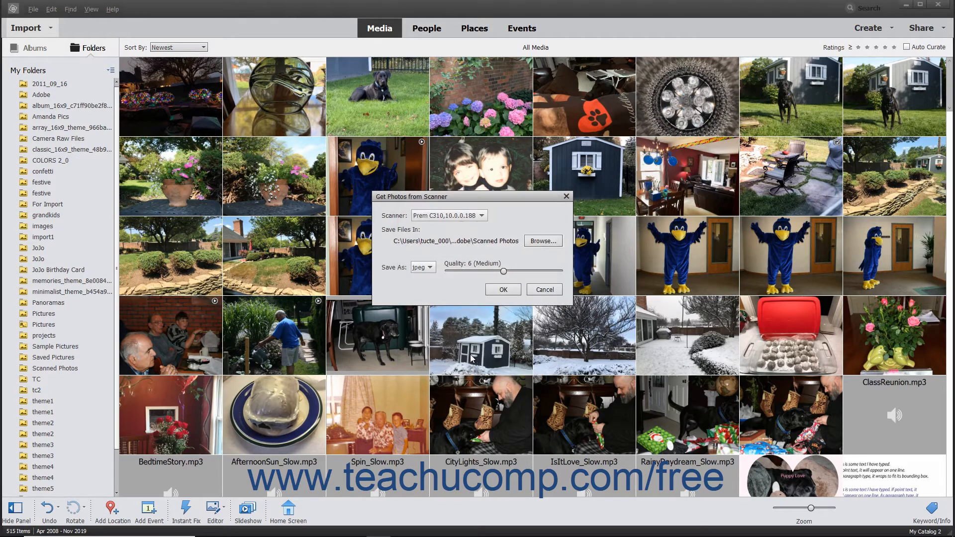
Save scans as JPEG with quality raised to 12 (Maximum)
{"action": "left_click", "coordinate": [430, 268]}
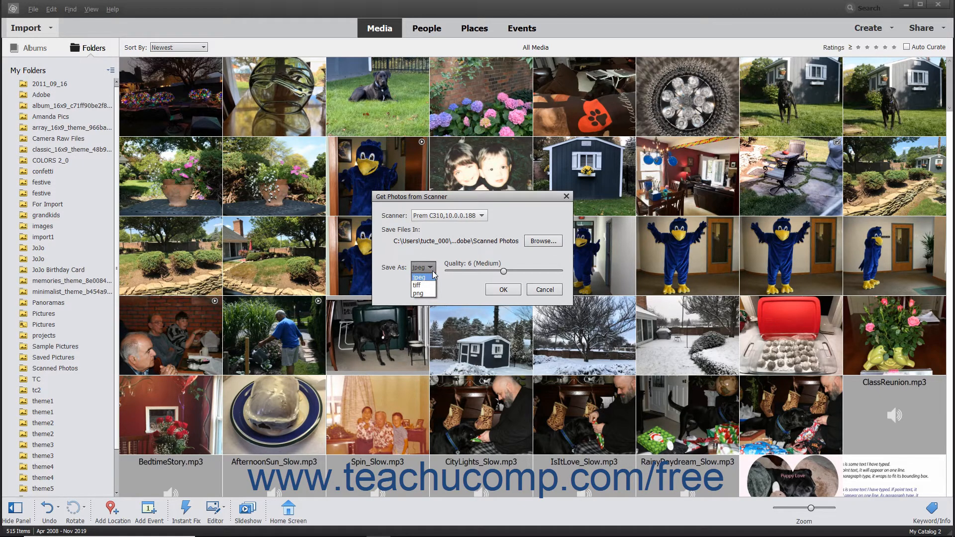
{"action": "left_click", "coordinate": [428, 277]}
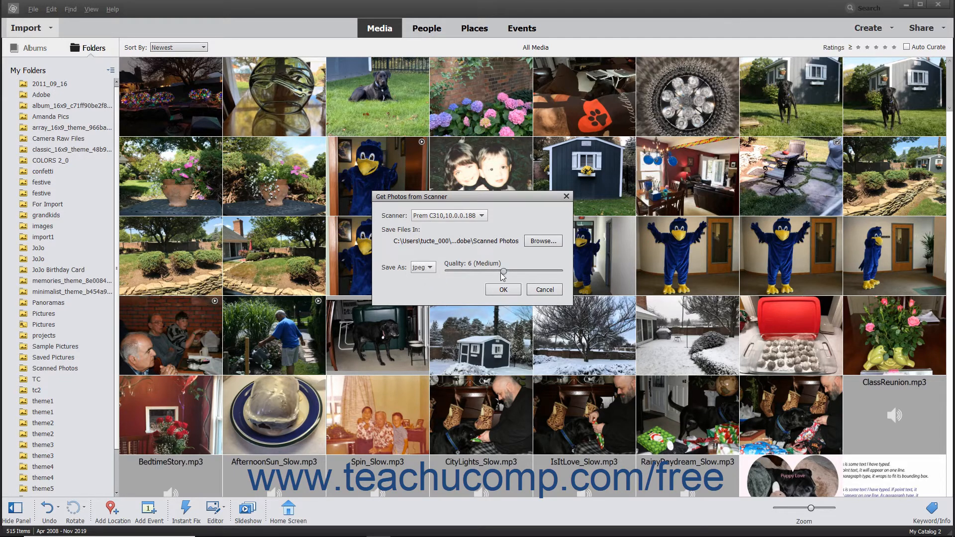
{"action": "left_click_drag", "start_coordinate": [503, 273], "coordinate": [542, 273]}
{"action": "left_click_drag", "start_coordinate": [541, 273], "coordinate": [560, 274]}
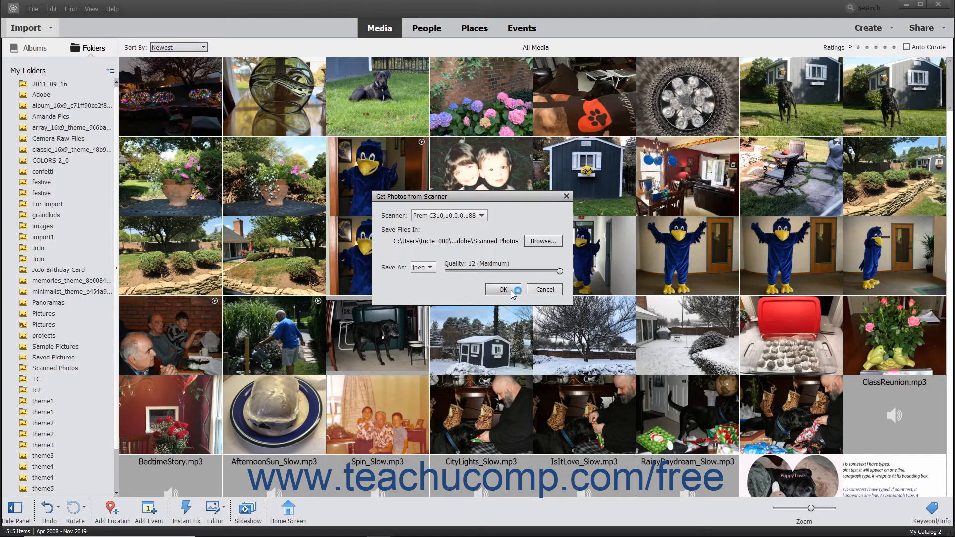
Accept the import settings, bringing up the Scan using Prem C310 window
{"action": "left_click", "coordinate": [504, 291]}
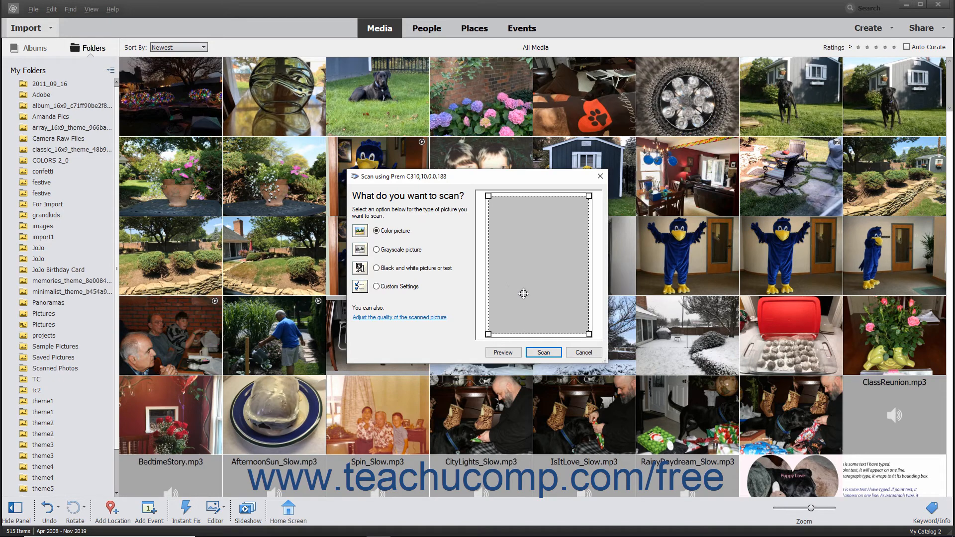
Start the scan so the picture is imported into the catalog
{"action": "left_click", "coordinate": [543, 353]}
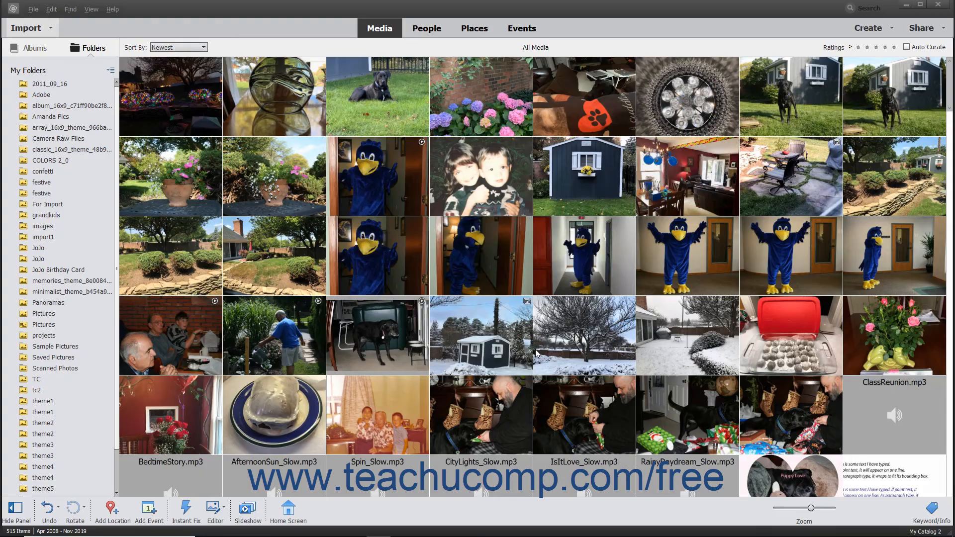